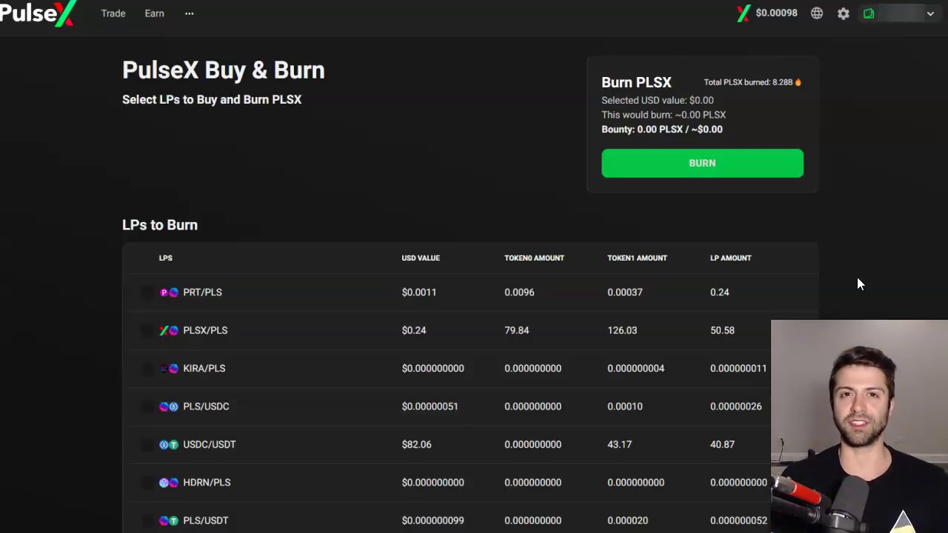
left_click(775, 168)
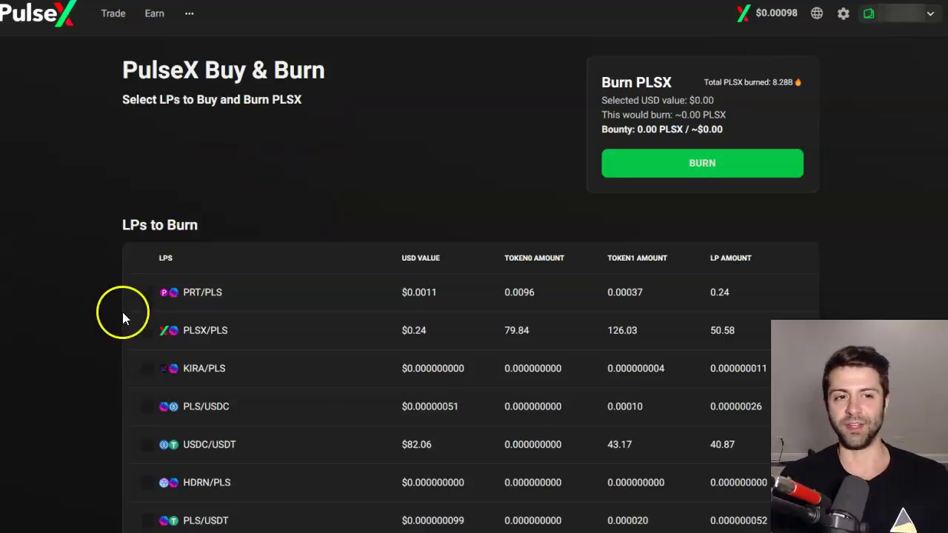
scroll(141, 290, "down", 1)
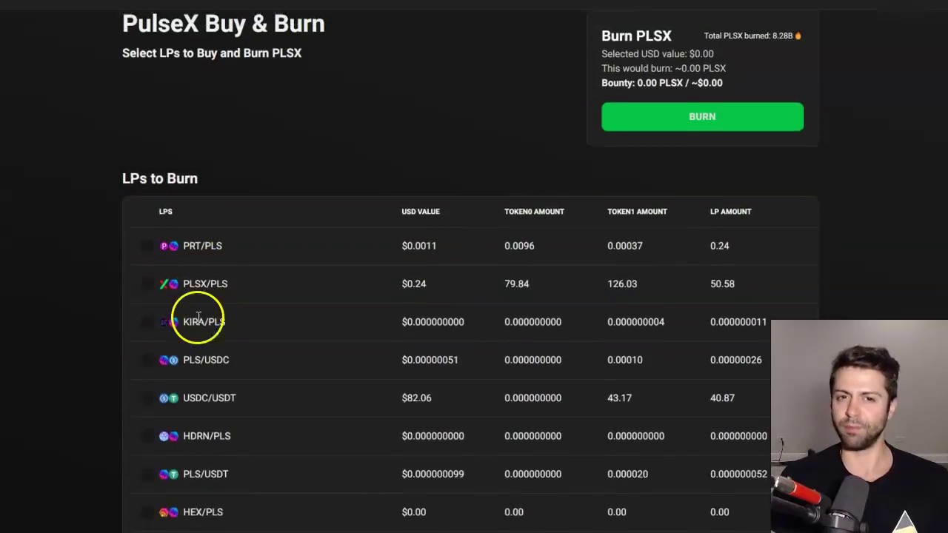
scroll(147, 265, "up", 1)
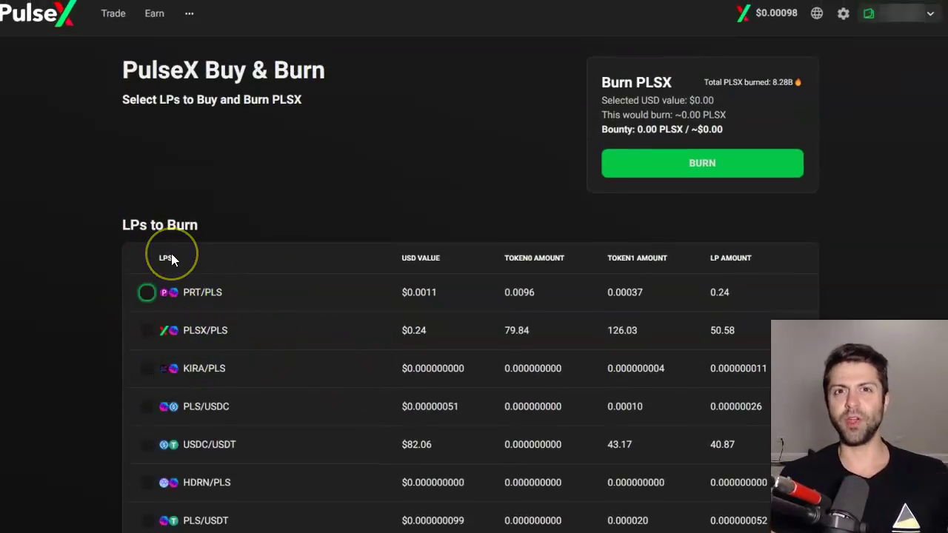
- Select the PRT/PLS and PLSX/PLS pairs for burning, leaving KIRA/PLS and PLS/USDC unselected
left_click(145, 292)
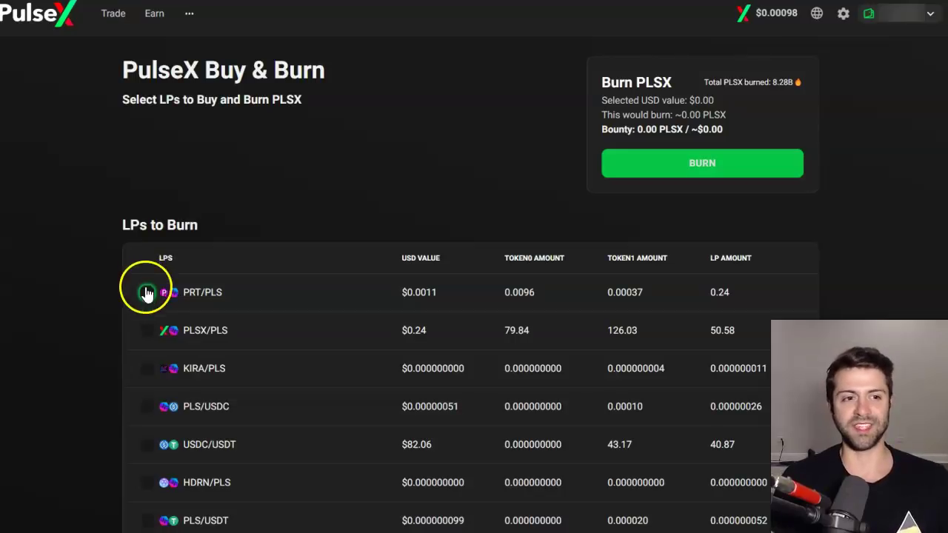
left_click(138, 331)
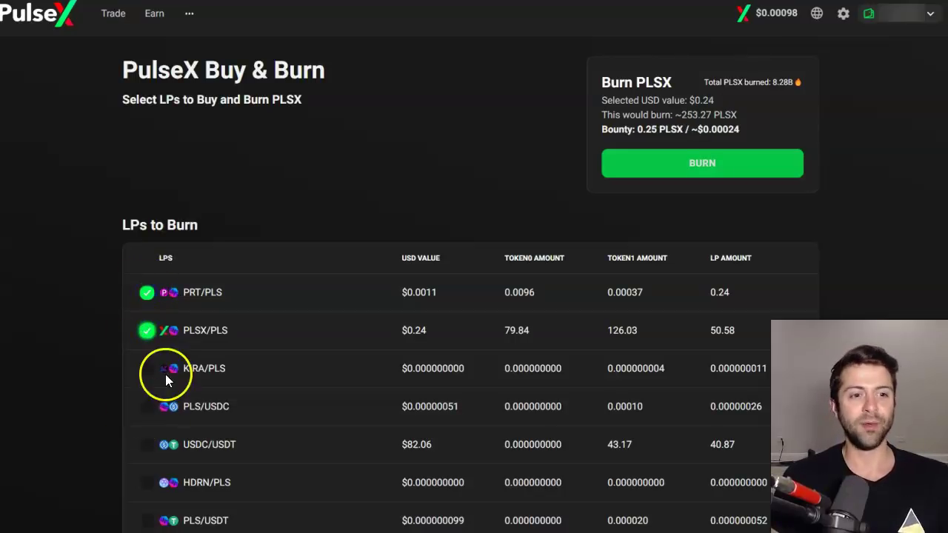
left_click(146, 406)
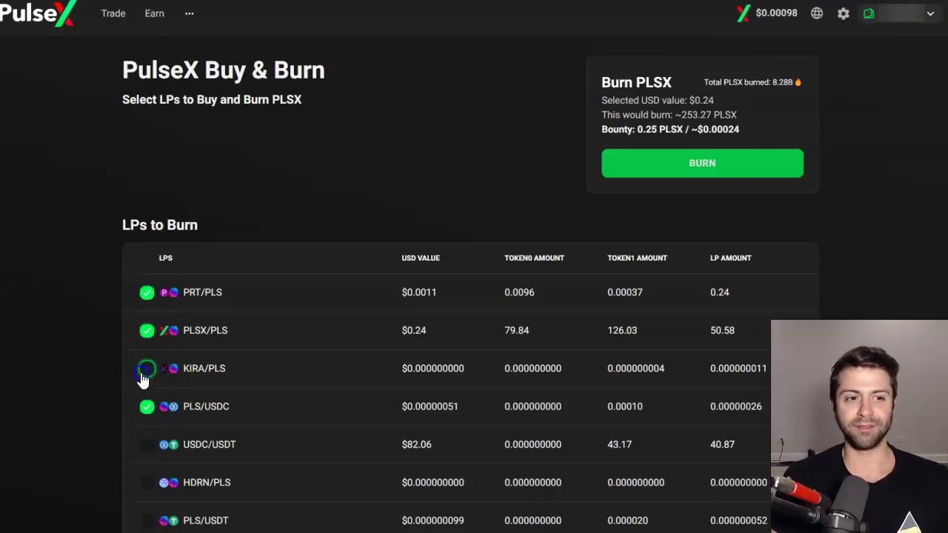
left_click(146, 368)
left_click(146, 406)
left_click(146, 368)
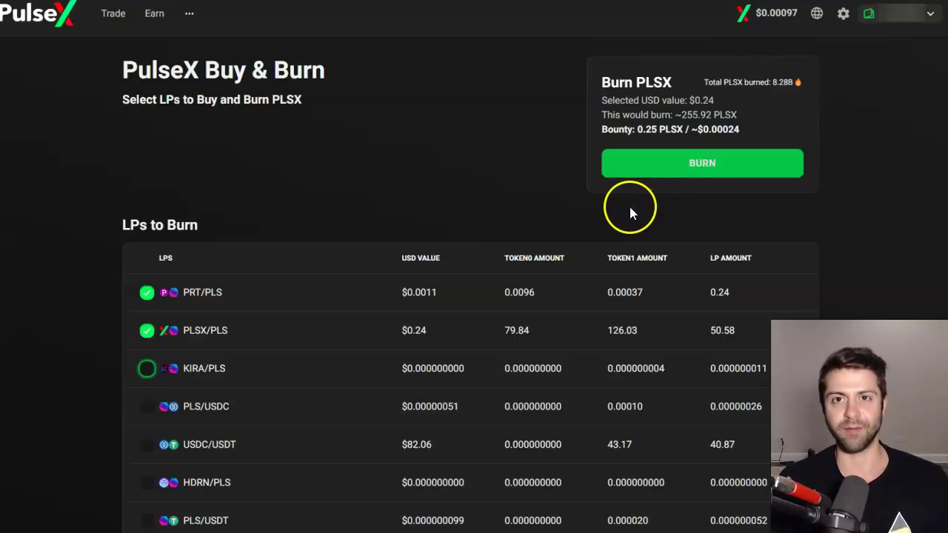
- Keep only the PLSX/PLS pair selected and review its USD value, estimated burn and bounty
left_click(143, 335)
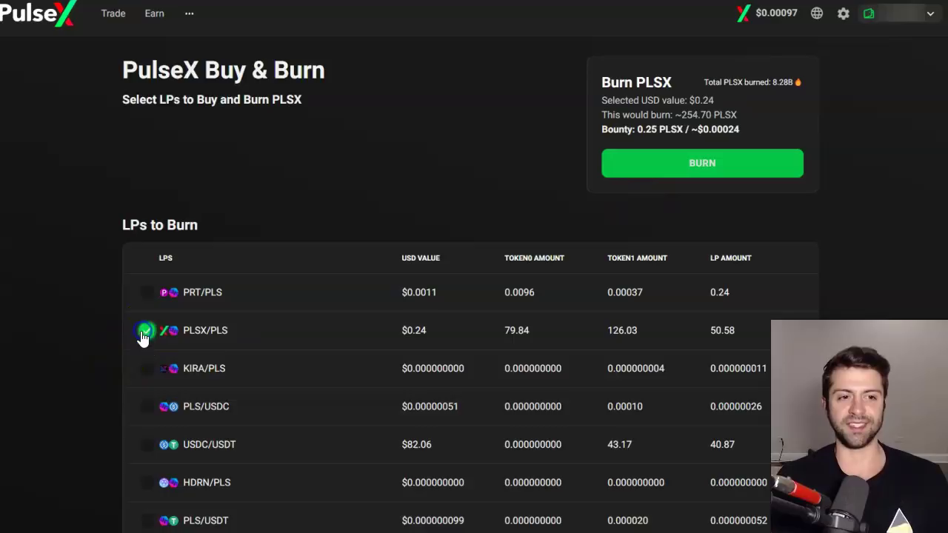
left_click_drag(226, 330, 129, 347)
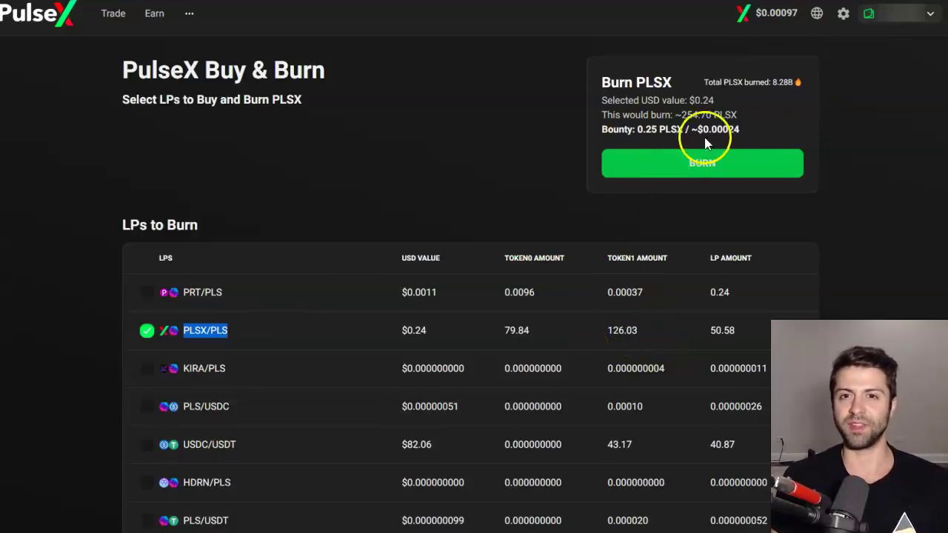
left_click_drag(733, 83, 703, 102)
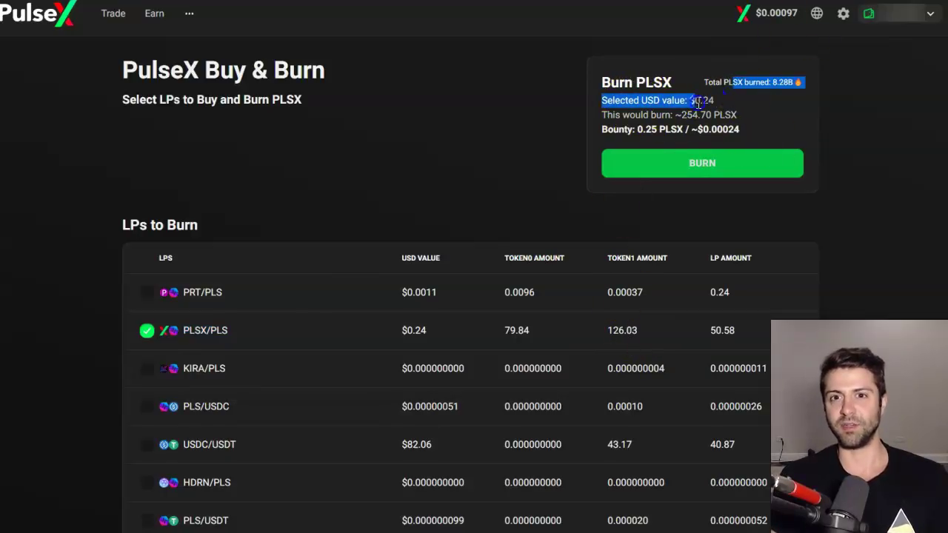
left_click(705, 104)
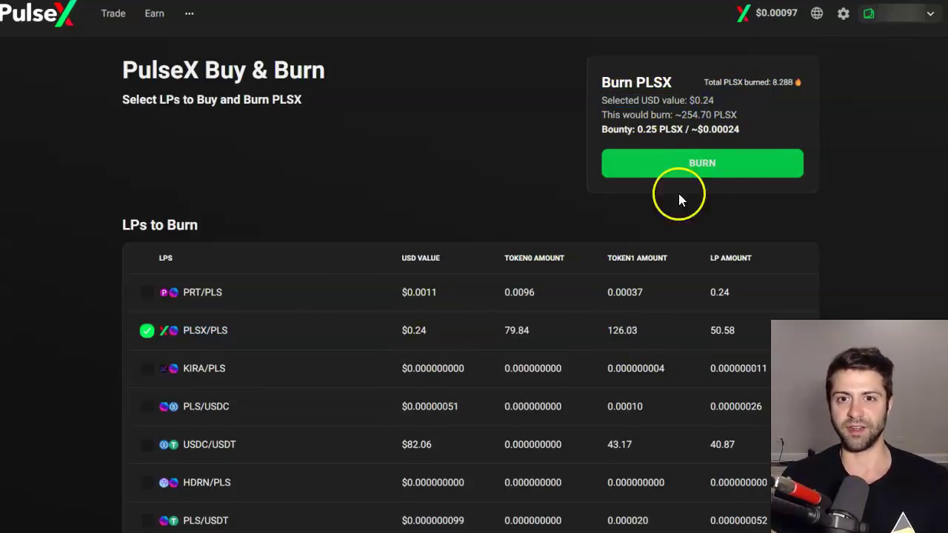
mouse_move(602, 115)
left_mouse_down()
mouse_move(717, 112)
mouse_move(679, 115)
left_mouse_up()
left_click(744, 115)
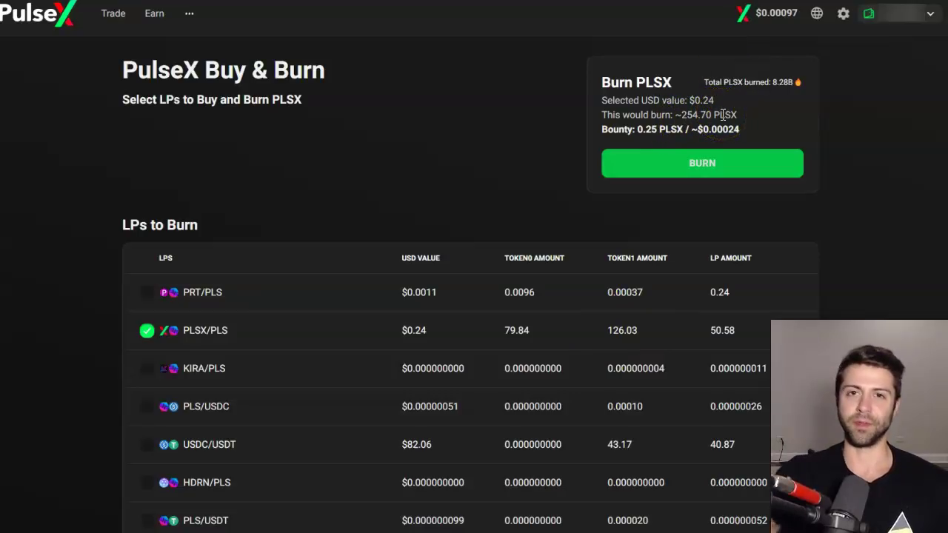
- Try the PRT/PLS pair and the HEX/PLS pair as the burn selection instead of PLSX/PLS
left_click(180, 298)
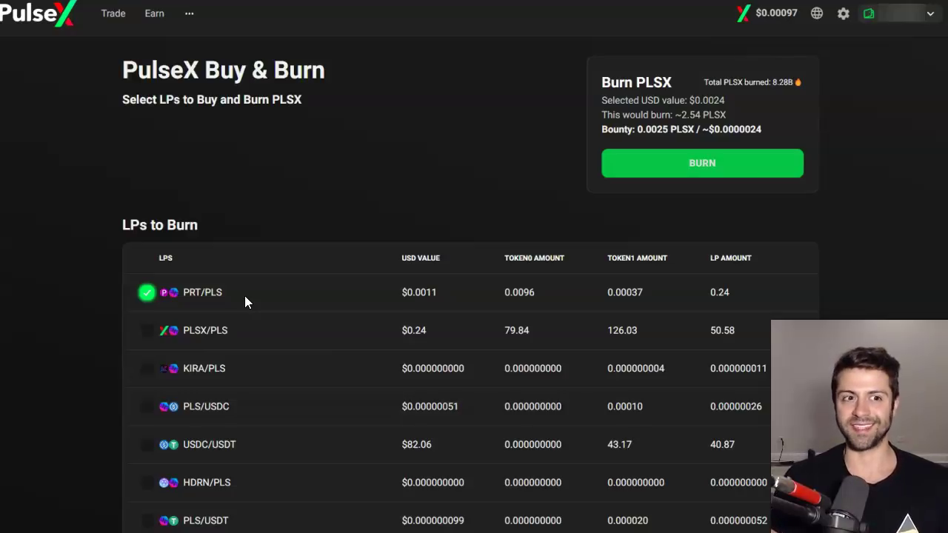
scroll(244, 335, "down", 1)
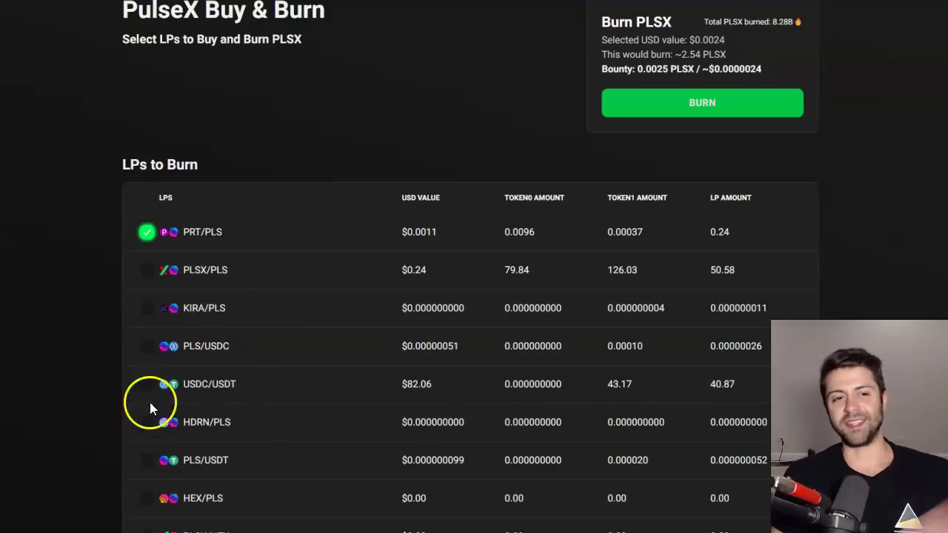
scroll(143, 433, "down", 1)
left_click(143, 433)
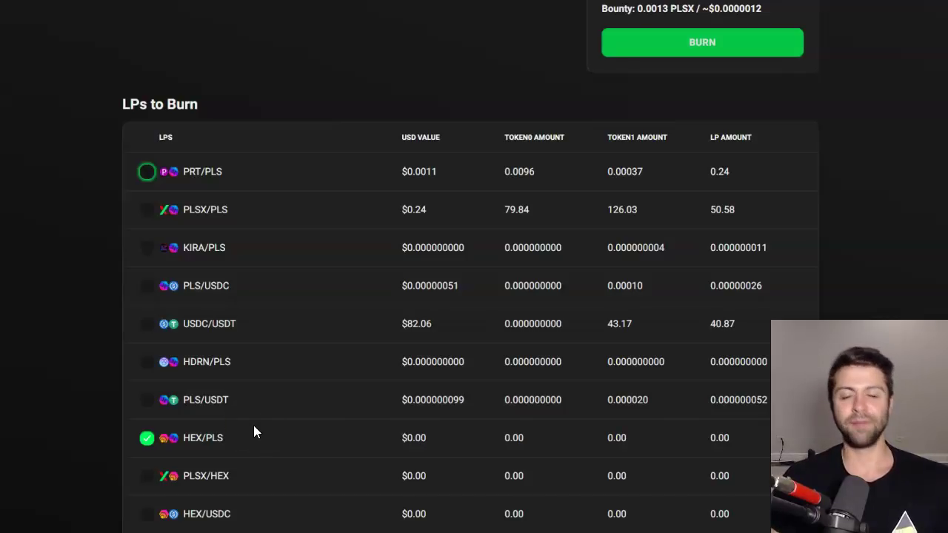
left_click(688, 347)
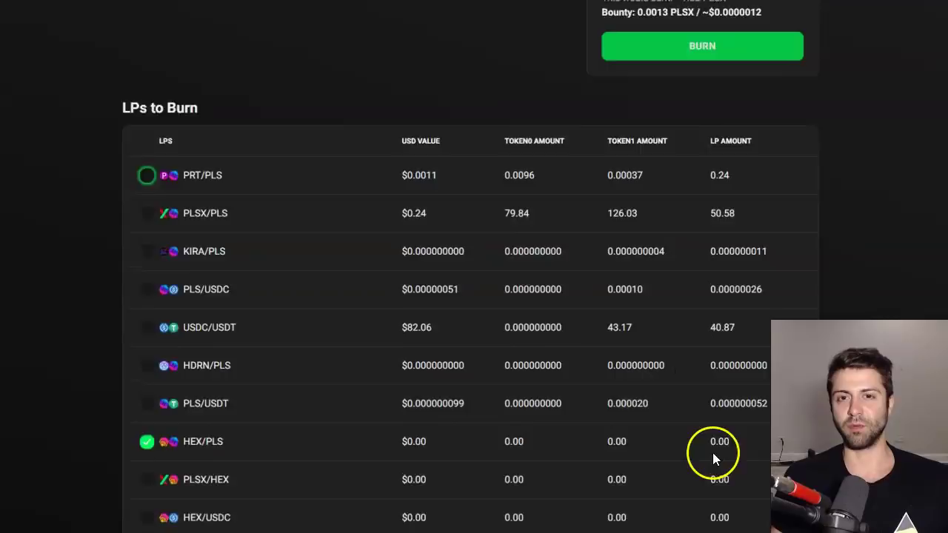
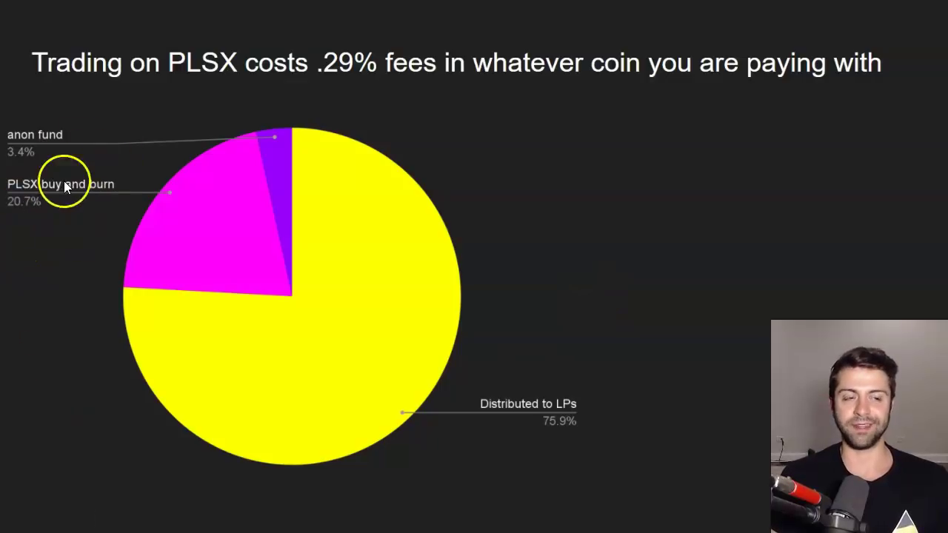
left_click(693, 164)
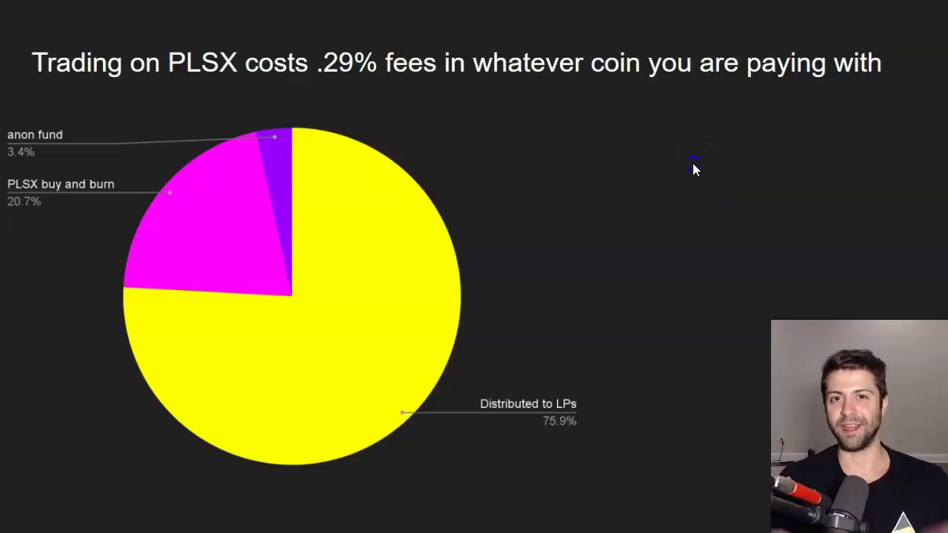
left_click(693, 163)
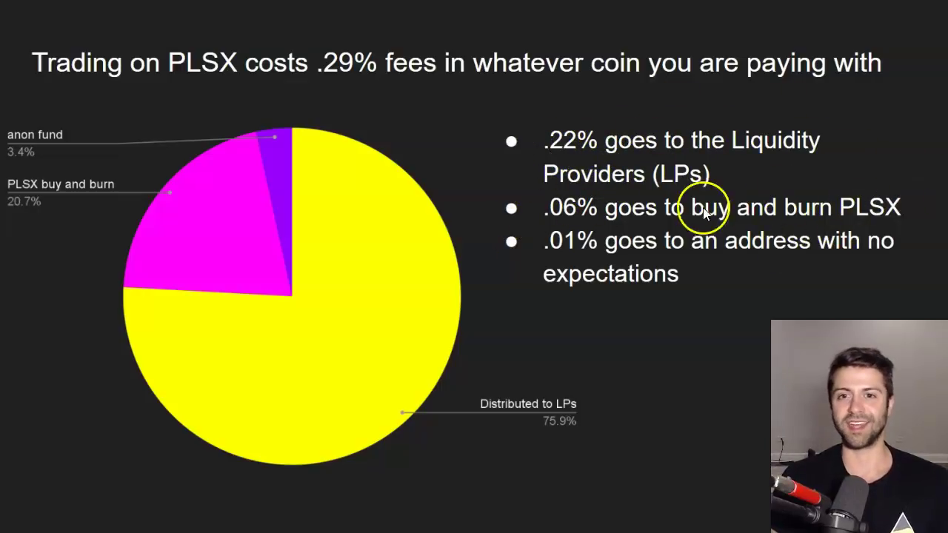
key("Right")
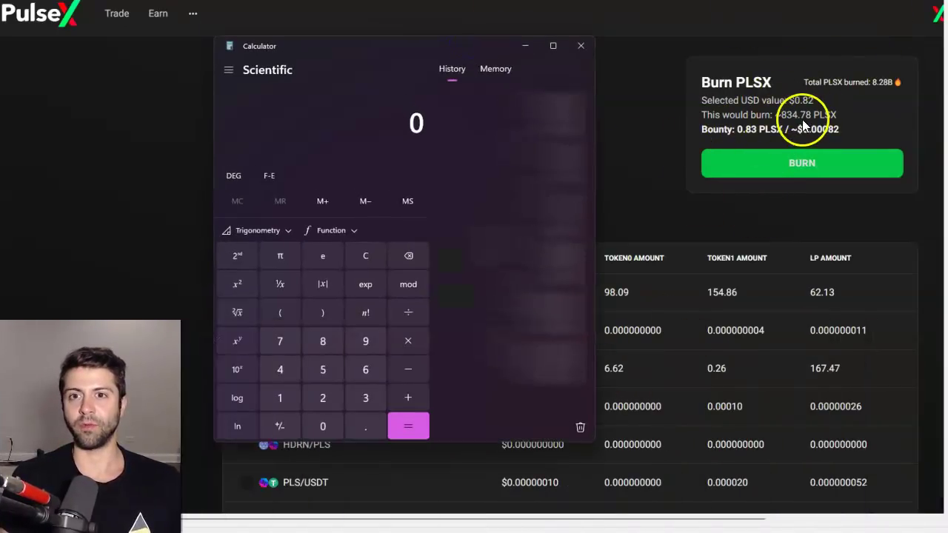
- Multiply the estimated 834.78 PLSX burn by 0.207 in Calculator and close the calculator
type("834.")
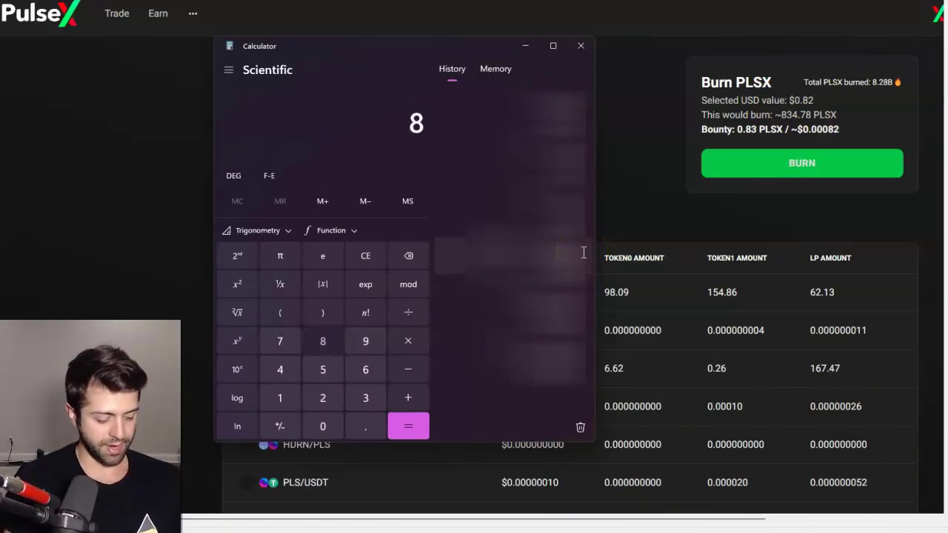
type("7")
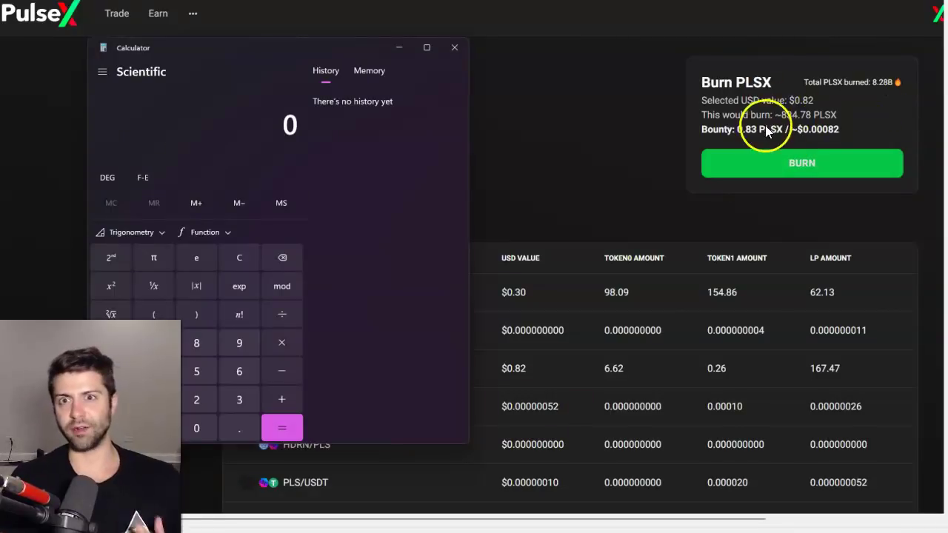
type("834.78")
type("*.2")
type("07")
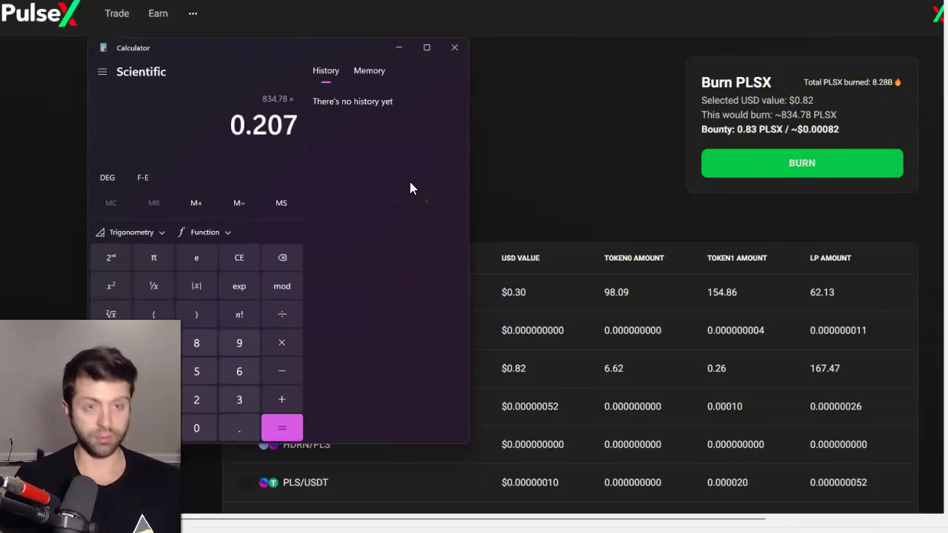
key("Return")
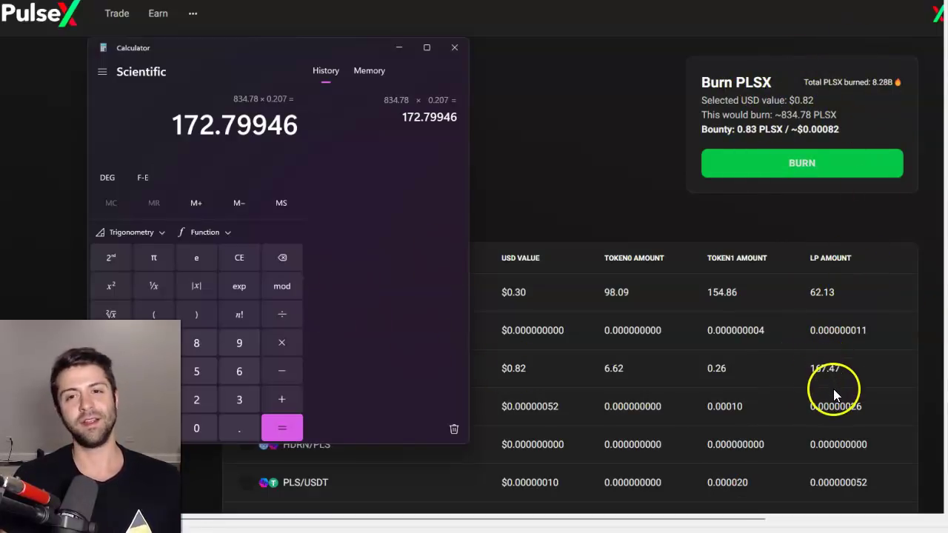
left_click(454, 47)
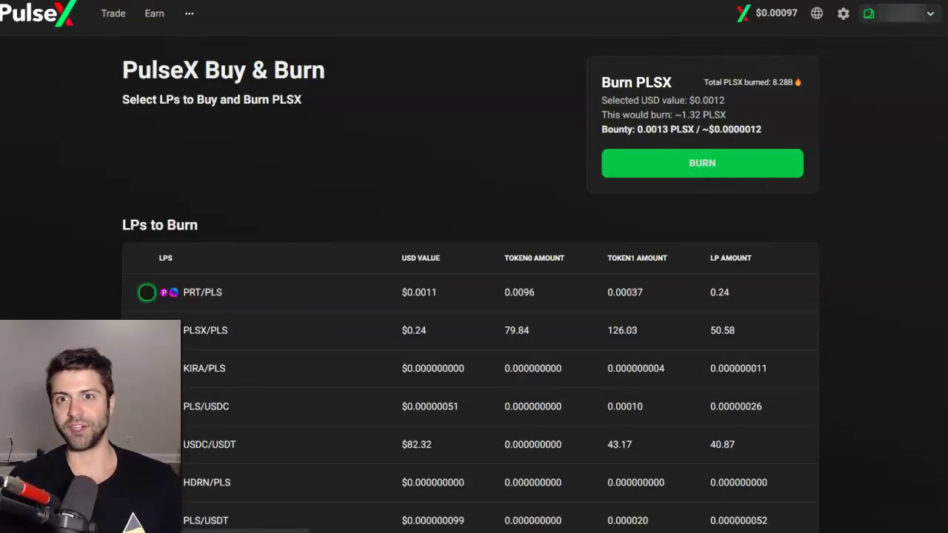
- Refresh the list of pairs, burn the PLSX/PLS pair and confirm the transaction in the MetaMask wallet
key("F5")
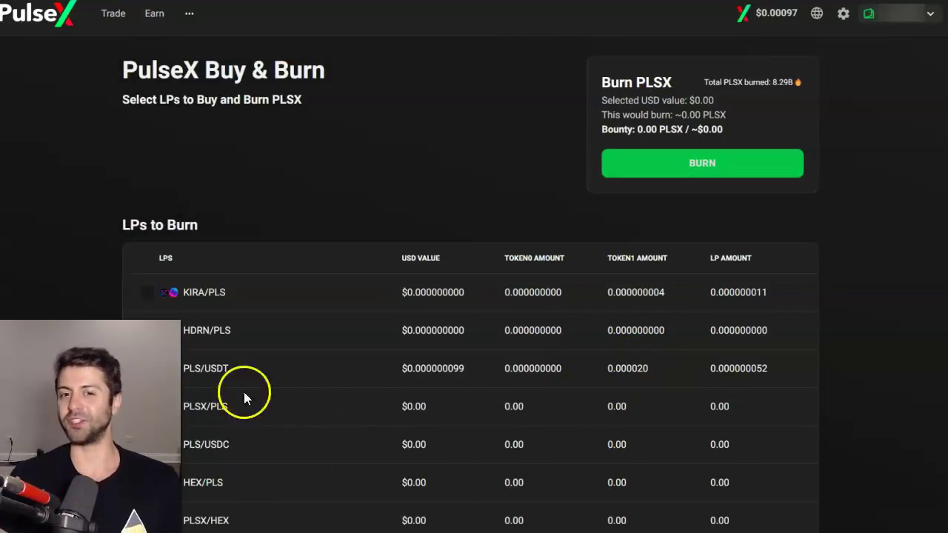
left_click(146, 368)
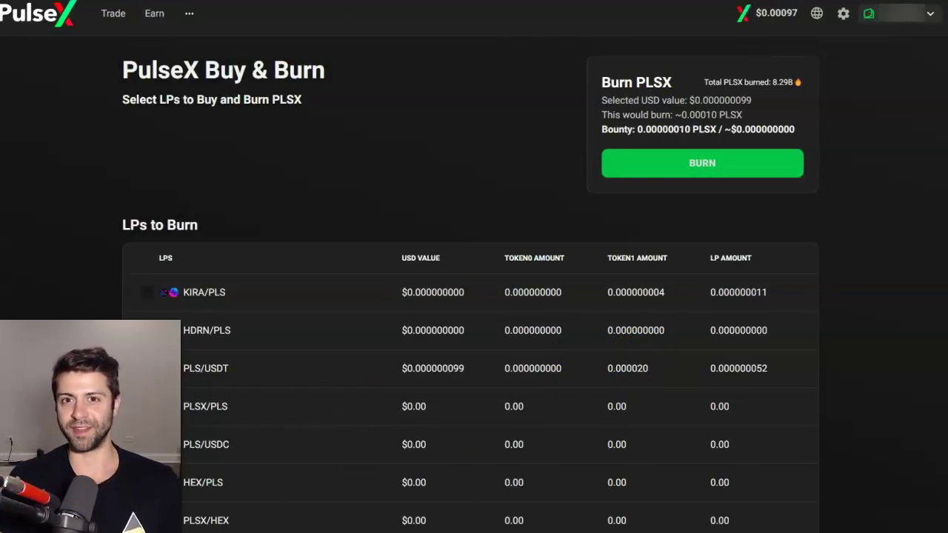
left_click(146, 371)
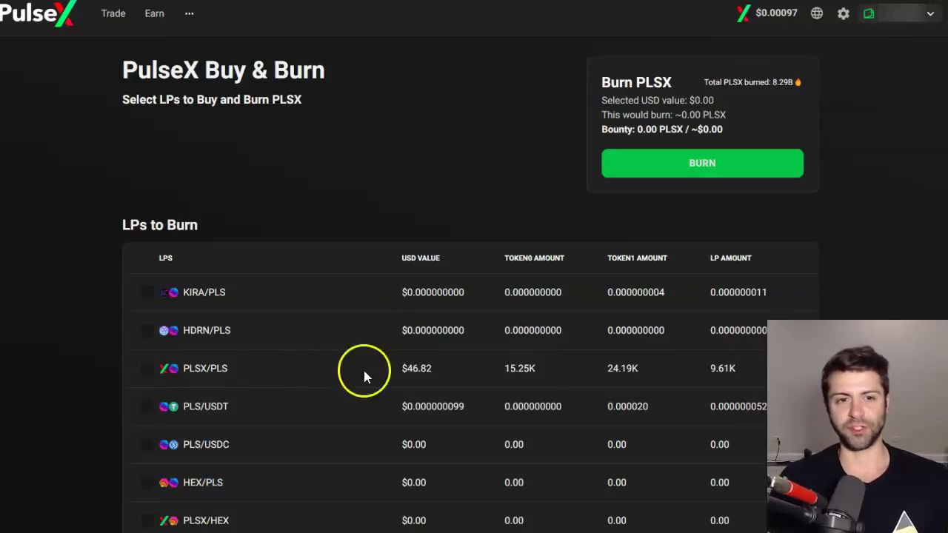
left_click(147, 368)
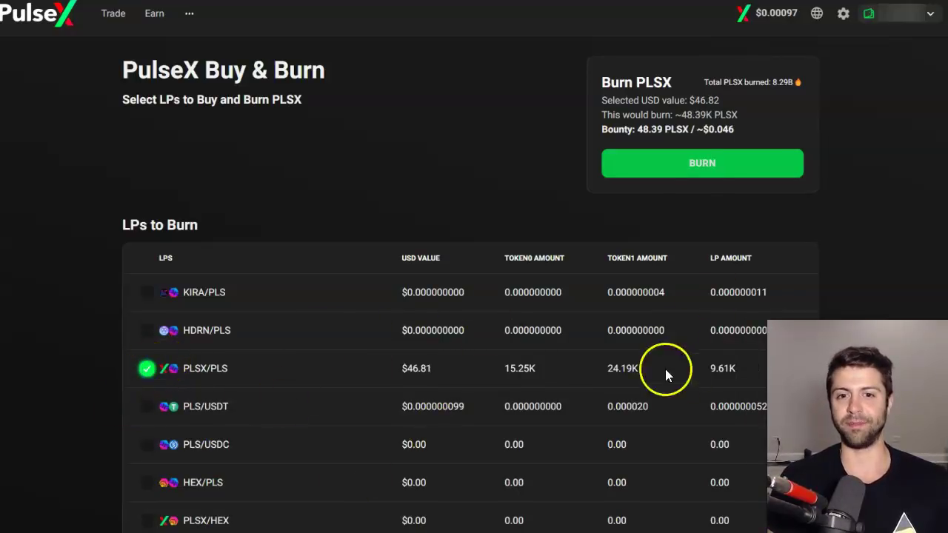
left_click(707, 163)
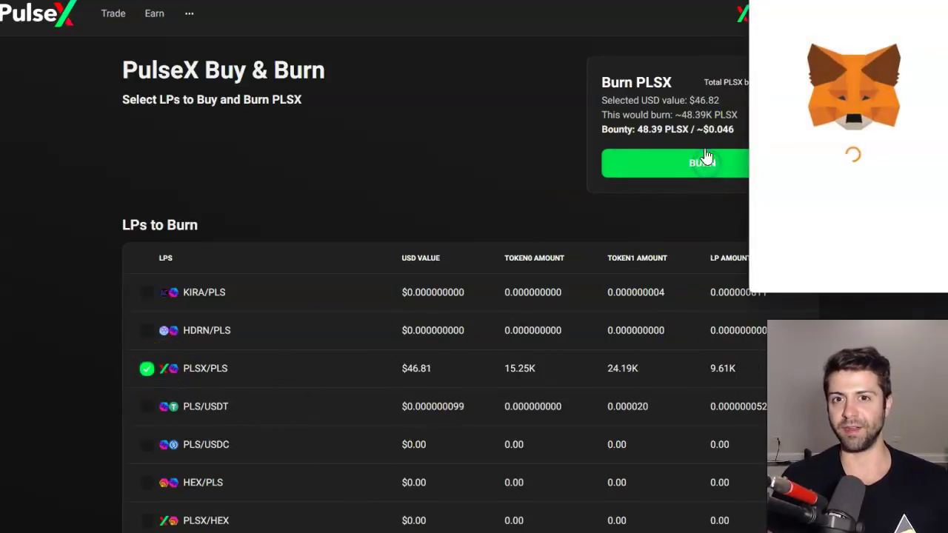
left_click(886, 270)
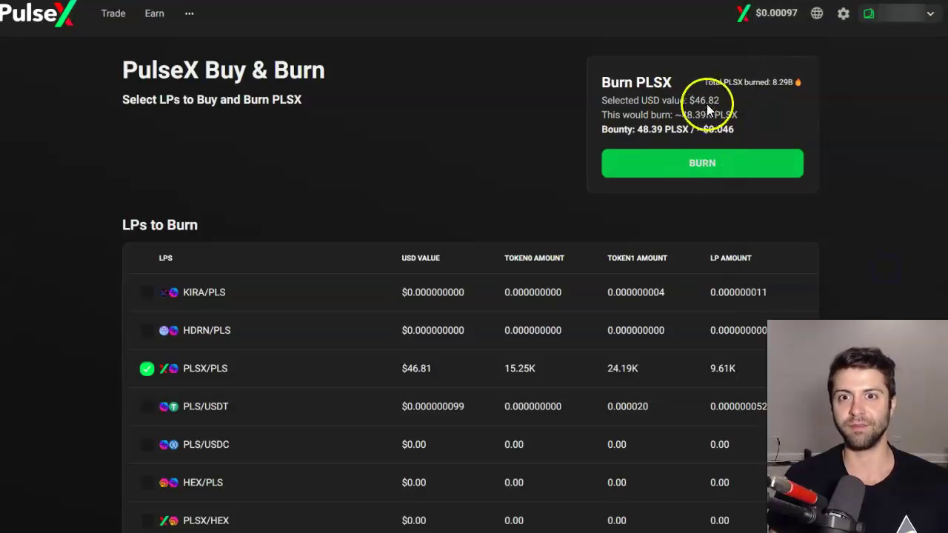
- Check the latest contract interaction in the MetaMask account activity and close the wallet
left_click(830, 3)
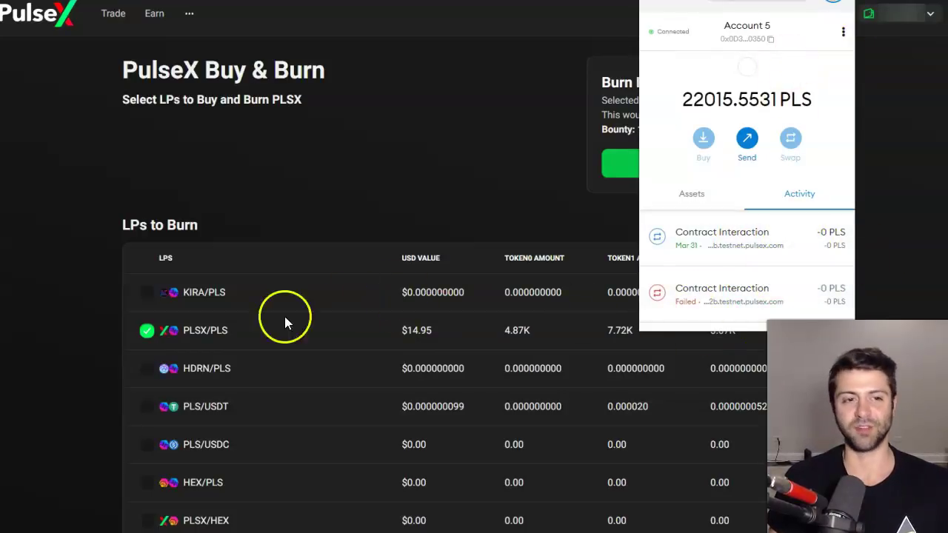
left_click(810, 239)
left_click(466, 244)
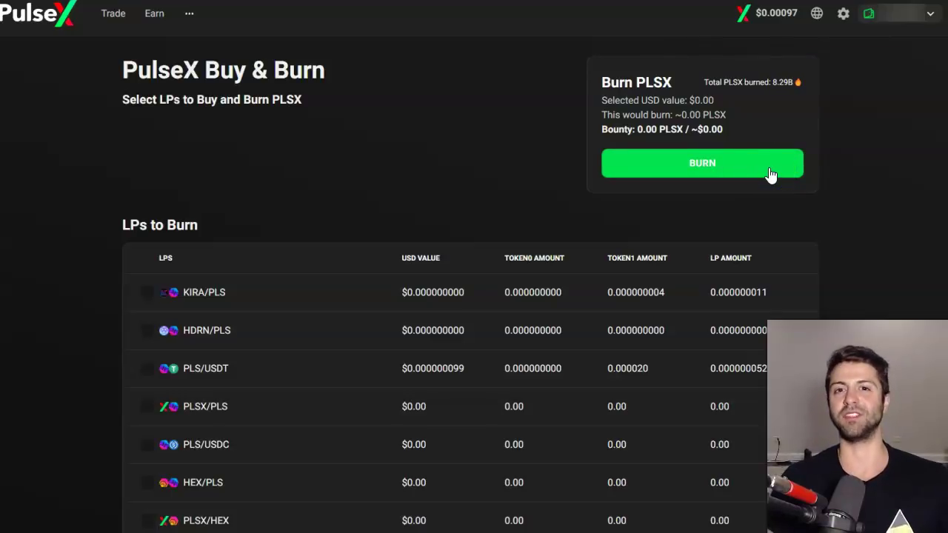
- Try the KIRA/PLS and HDRN/PLS pairs as burn selections and leave both unselected
left_click(900, 13)
left_click(675, 172)
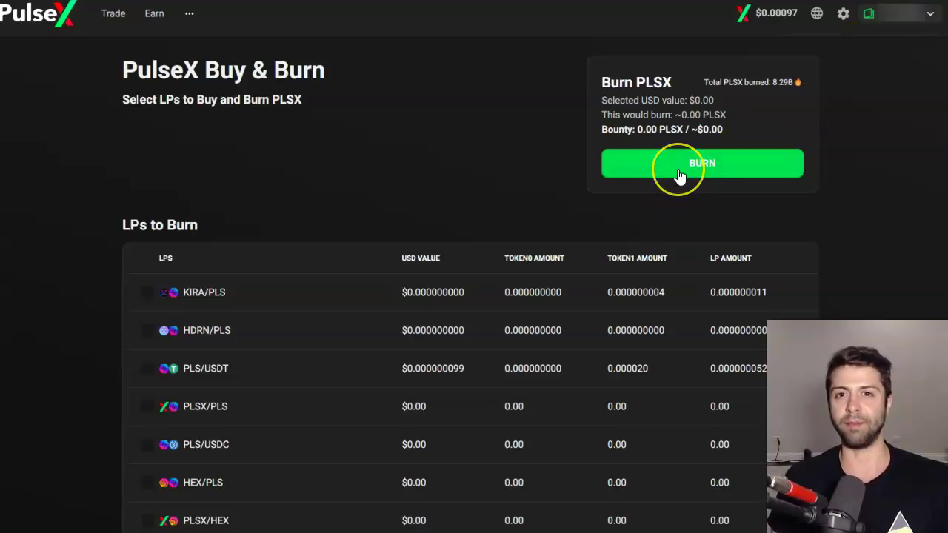
left_click(146, 296)
left_click(147, 298)
left_click(145, 330)
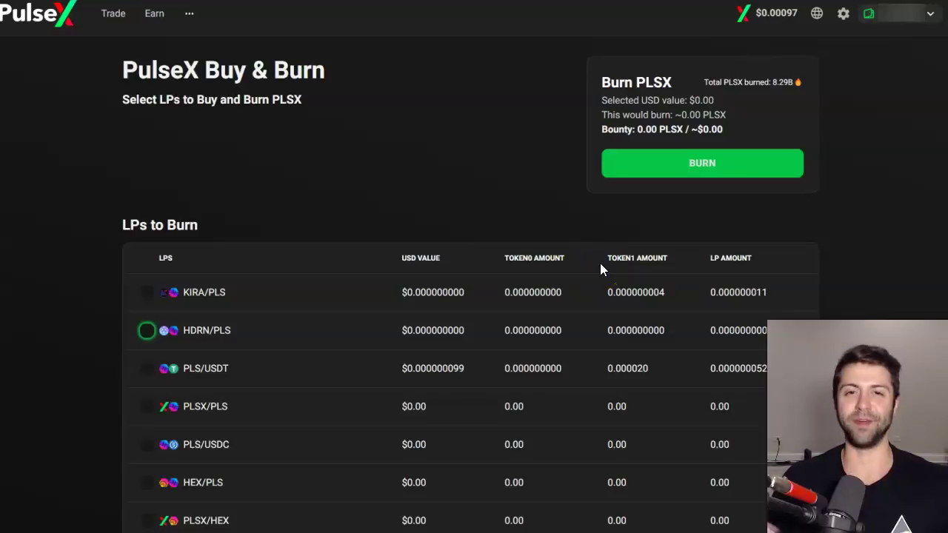
left_click(704, 167)
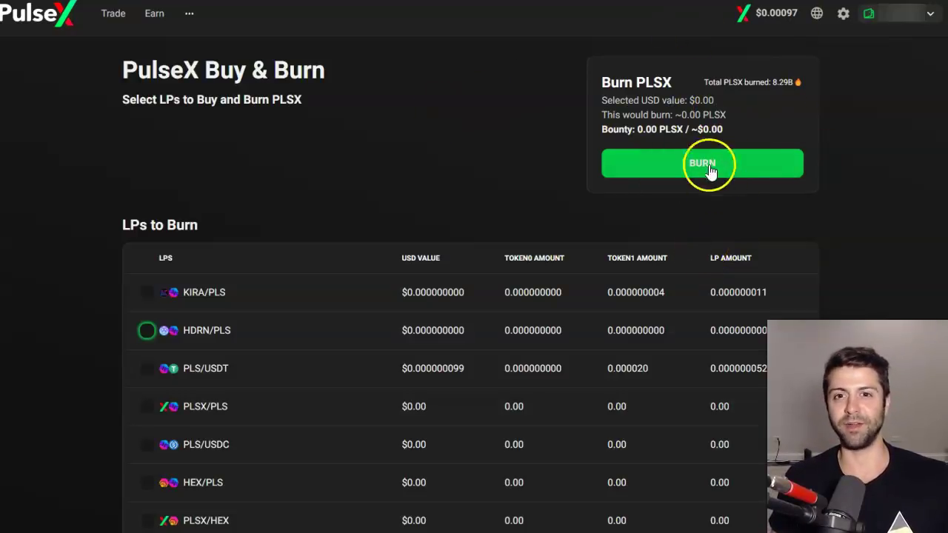
- Select the HDRN/PLS and PLS/USDT pairs to preview their burn estimate, and clear both selections
left_click(146, 368)
left_click(147, 330)
left_click(148, 330)
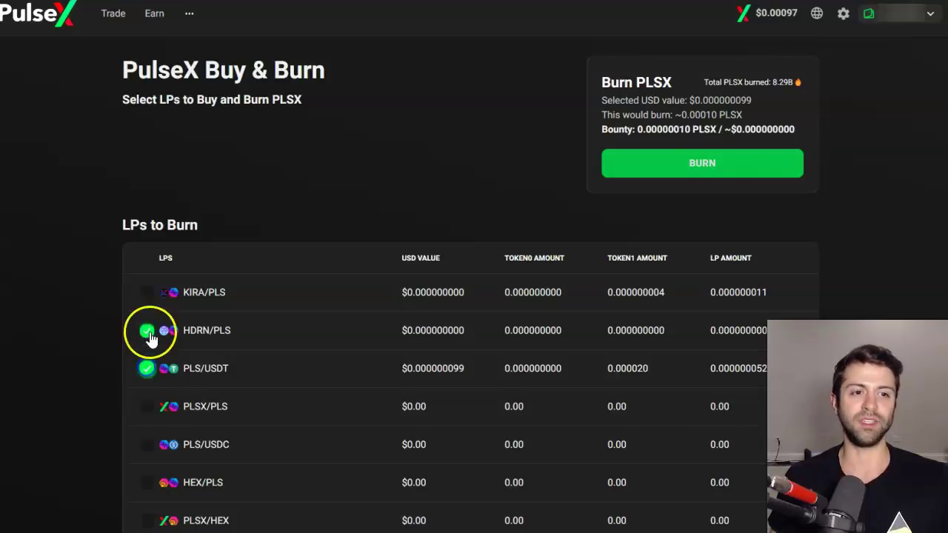
left_click(145, 366)
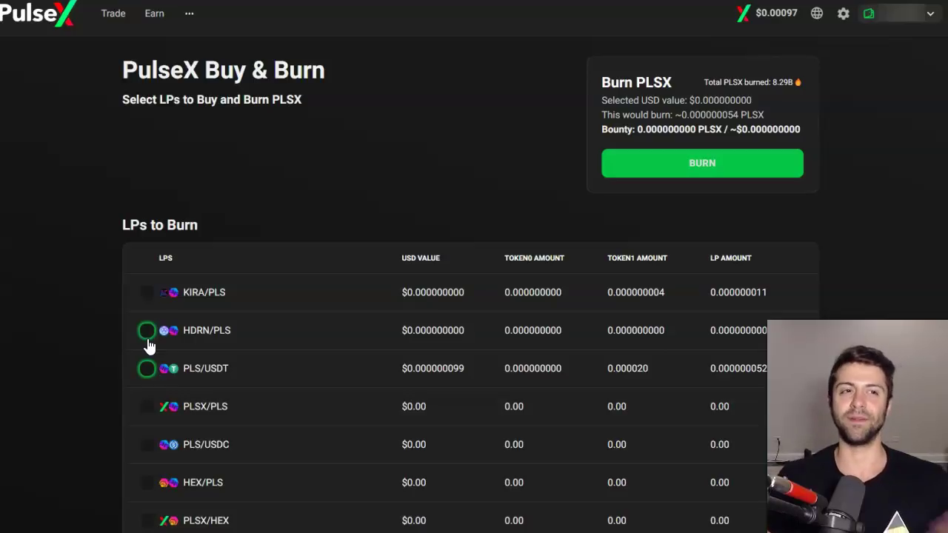
left_click(135, 295)
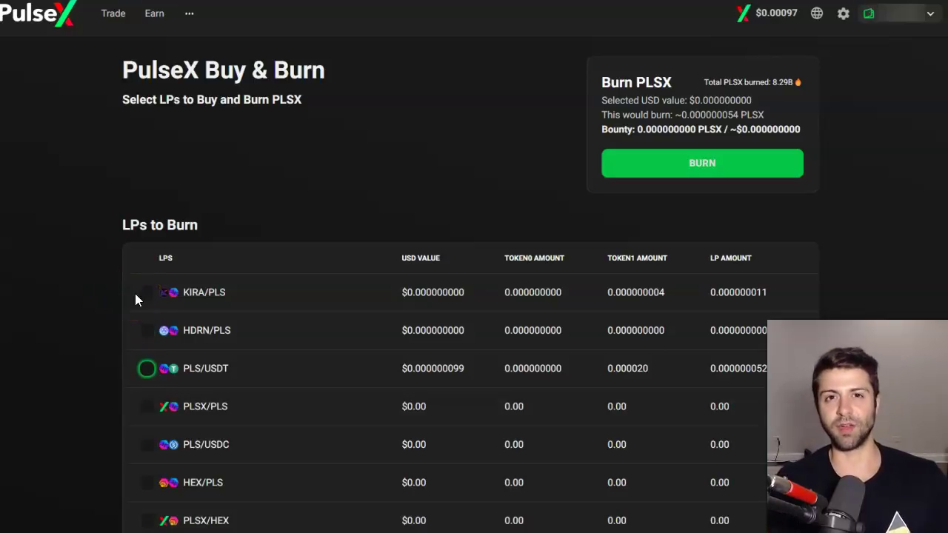